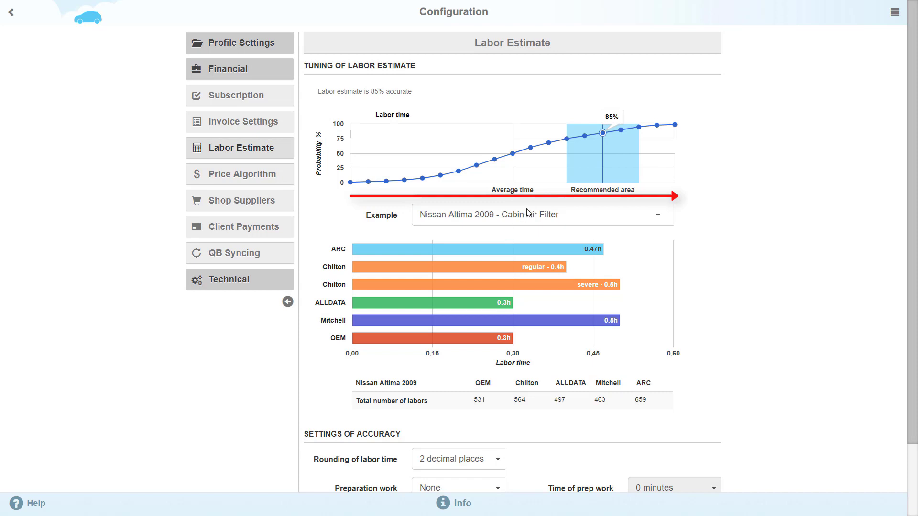
# Step: Try labor estimate accuracies of 75%, 80%, 85%, 90% and 95% in turn on the labor time curve
pyautogui.click(567, 139)
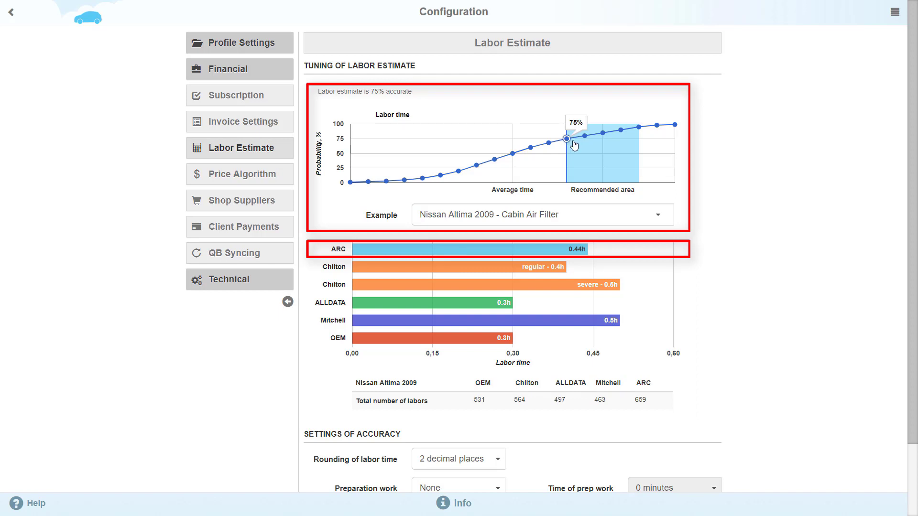
pyautogui.click(584, 142)
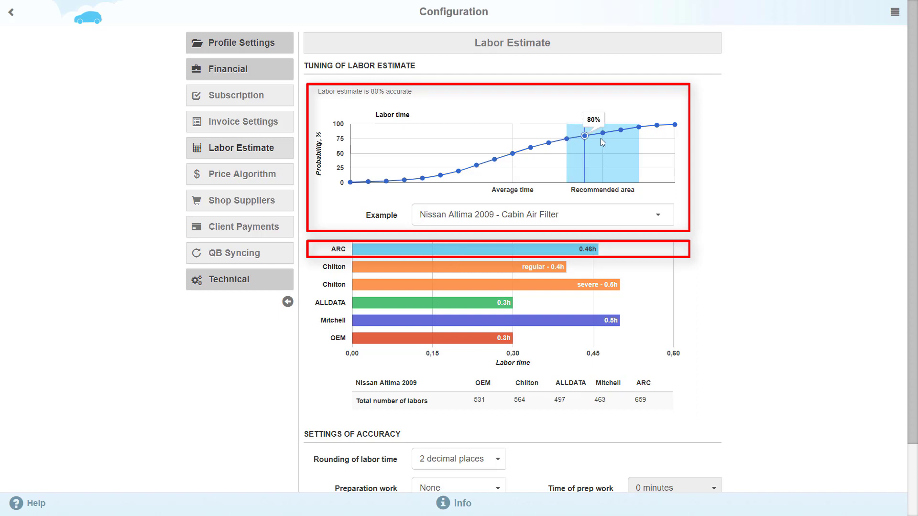
pyautogui.click(603, 138)
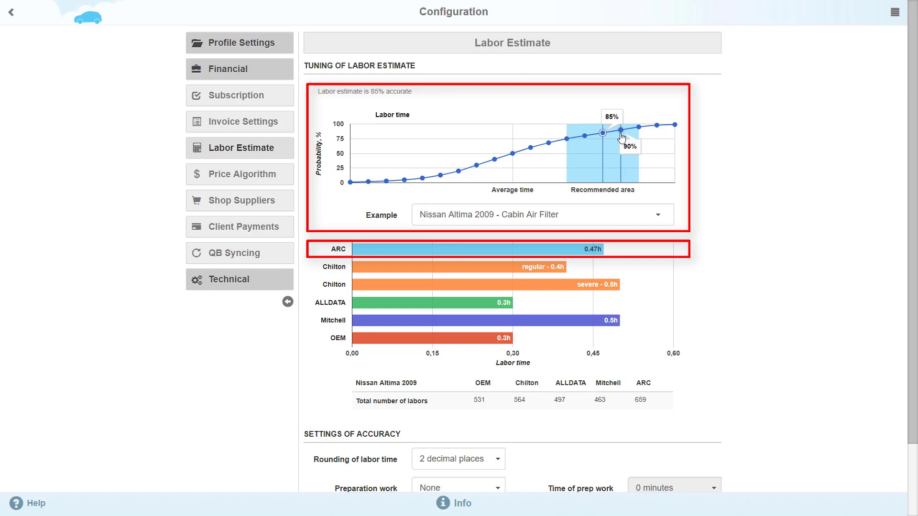
pyautogui.click(621, 135)
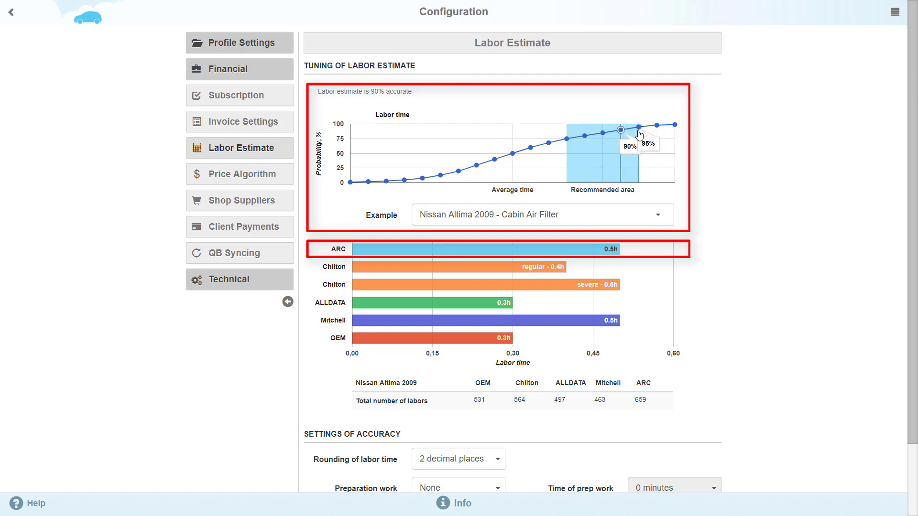
pyautogui.click(640, 134)
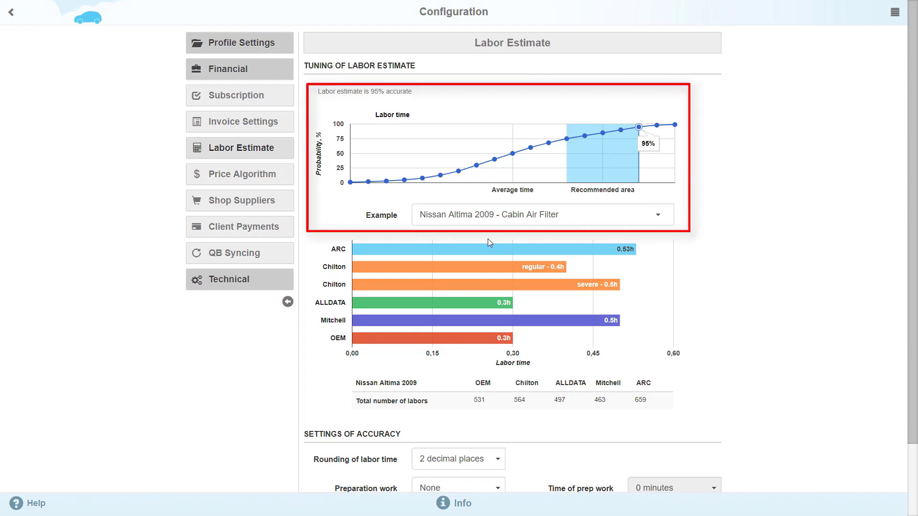
# Step: Try the 1% and 99% ends of the labor time curve, 85%, and the recommended area's 75% and 95% limits
pyautogui.moveTo(350, 184)
pyautogui.click(351, 184)
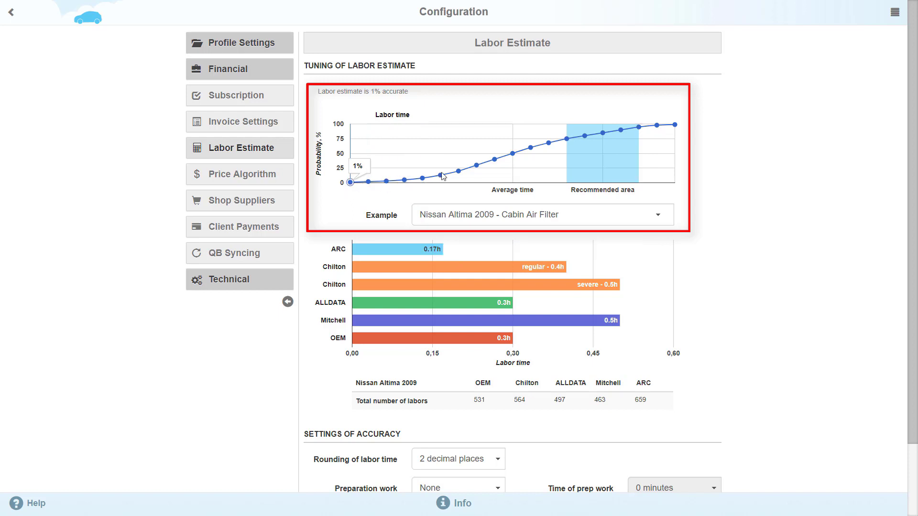
pyautogui.click(675, 125)
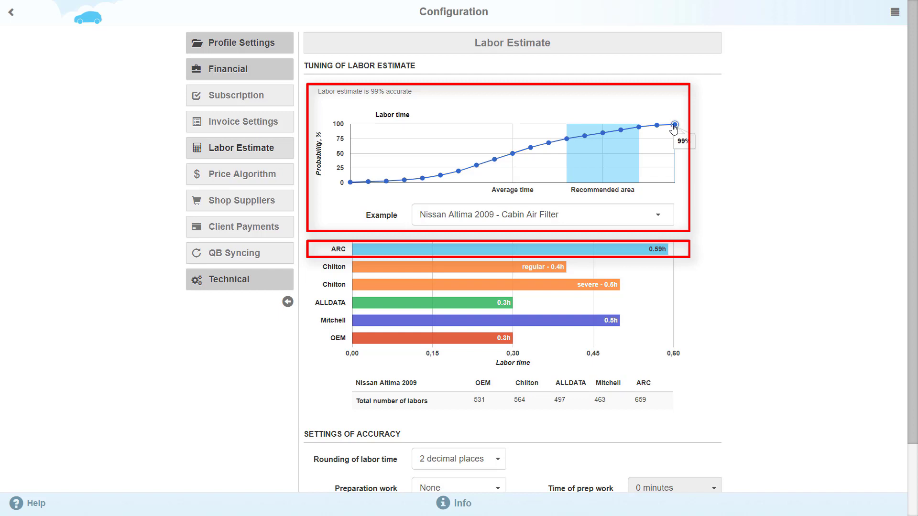
pyautogui.click(603, 134)
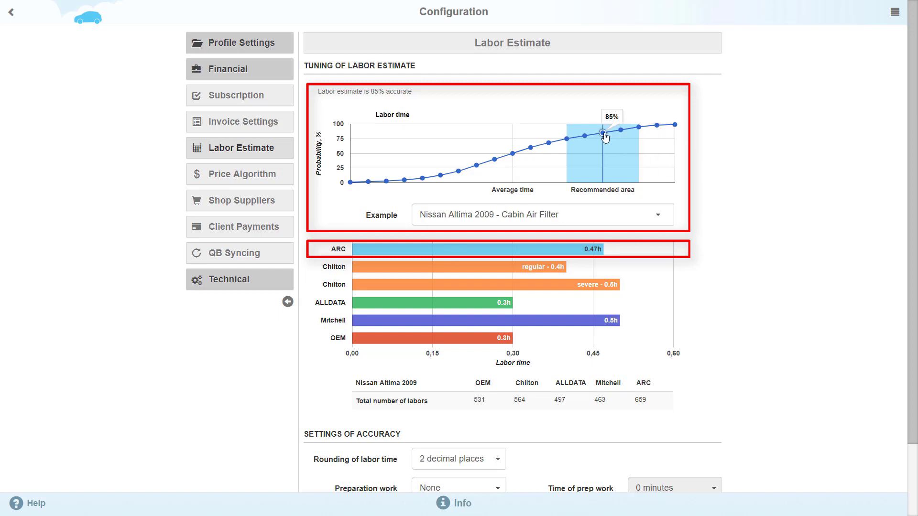
pyautogui.click(567, 140)
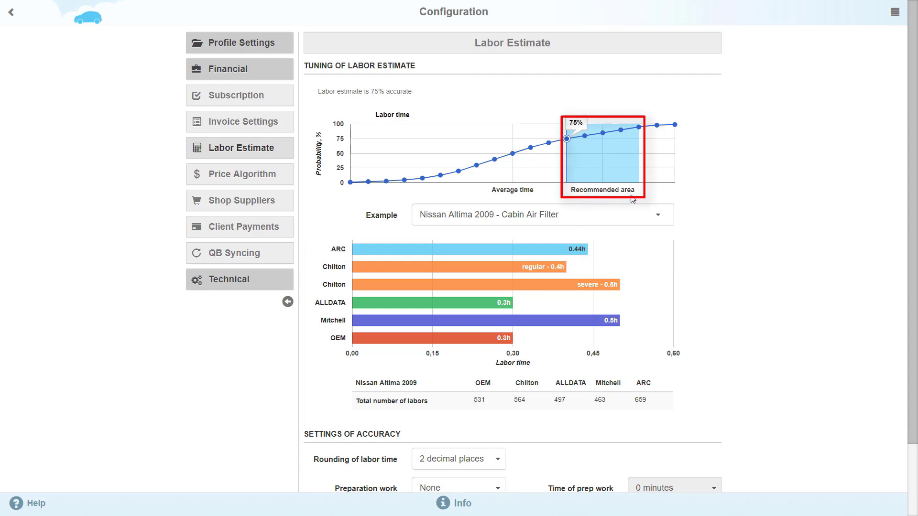
pyautogui.click(640, 128)
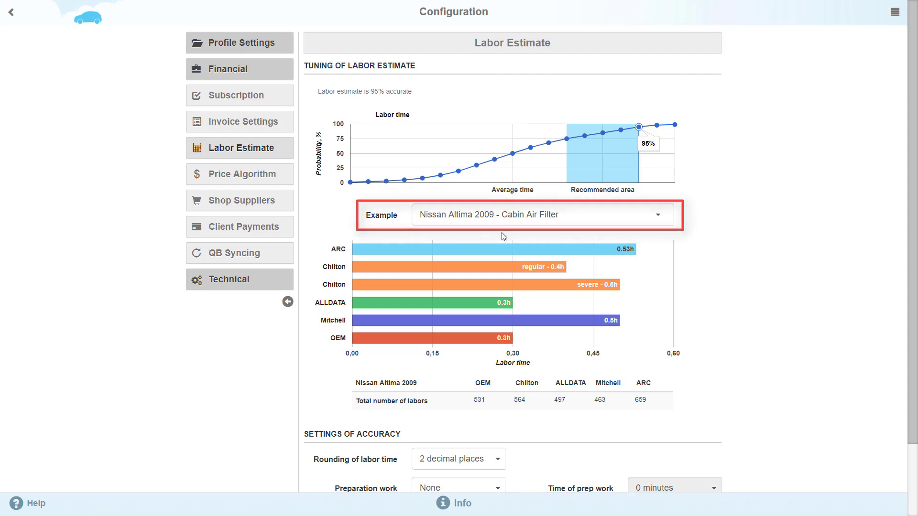
# Step: Switch the example to Ford Escort 2001 - Shift Solenoid and try accuracies of 85% and 80% on the labor time curve
pyautogui.click(514, 220)
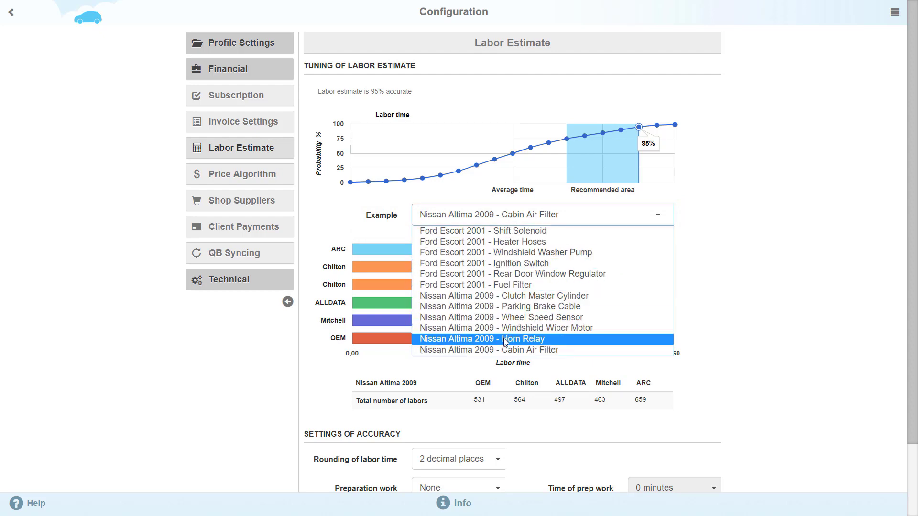
pyautogui.click(500, 232)
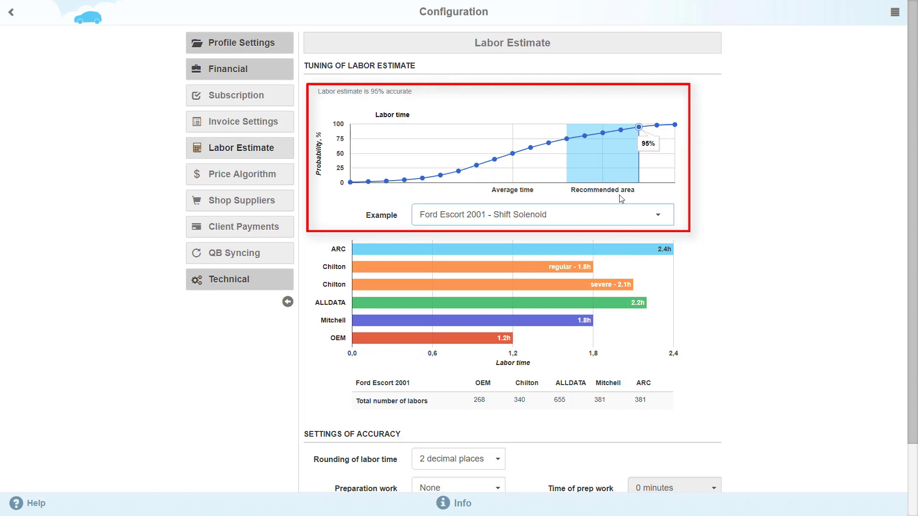
pyautogui.click(603, 134)
pyautogui.click(584, 137)
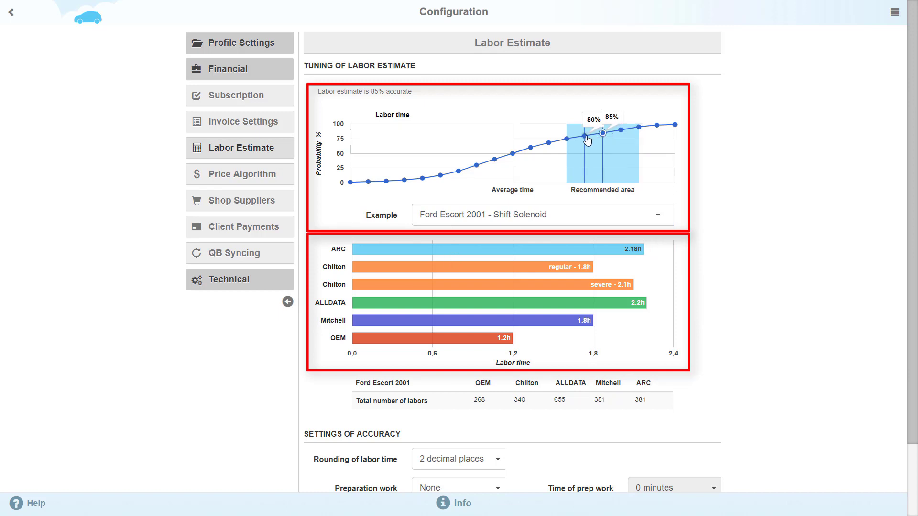
# Step: Compare the Ford Escort 2001 examples Heater Hoses and Windshield Washer Pump, and set the labor estimate accuracy to 85%
pyautogui.click(574, 223)
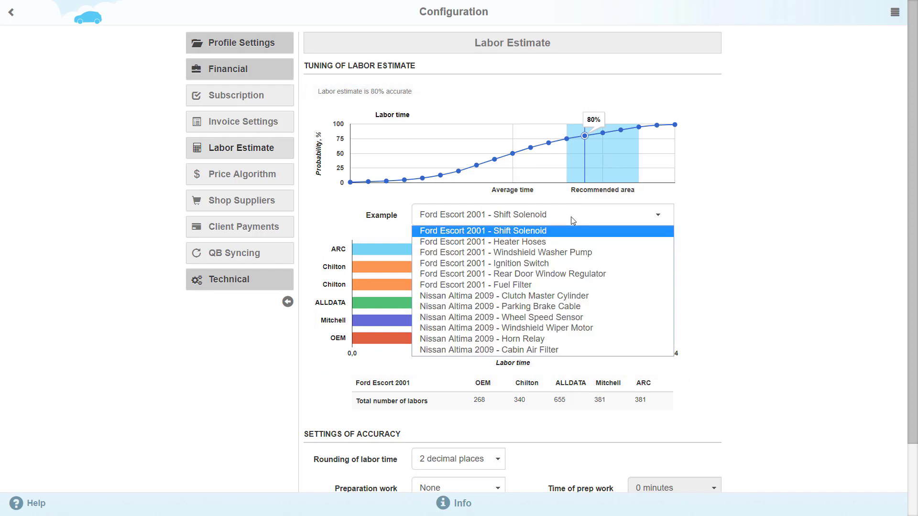
pyautogui.click(562, 243)
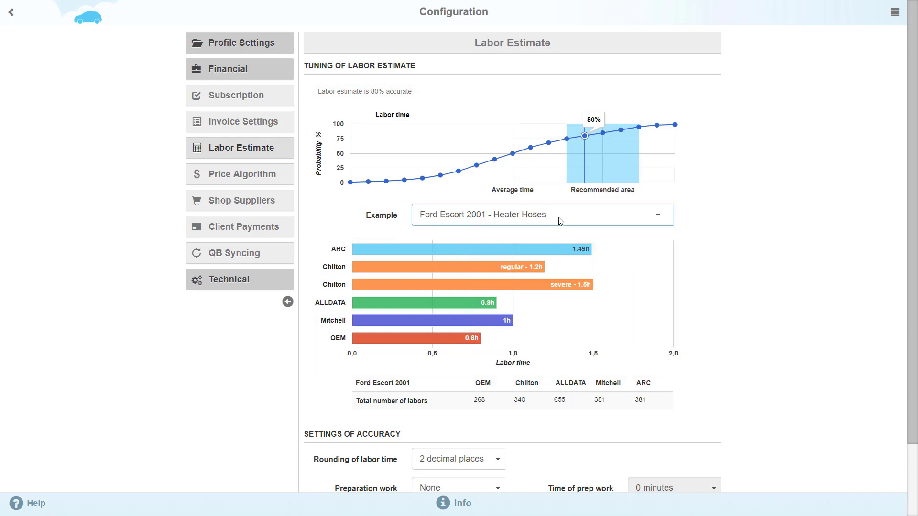
pyautogui.click(561, 221)
pyautogui.click(557, 252)
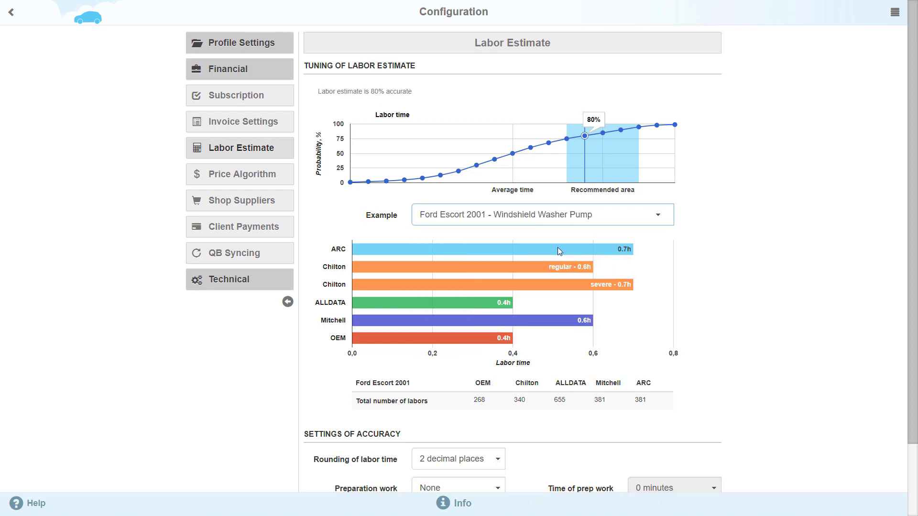
pyautogui.click(601, 134)
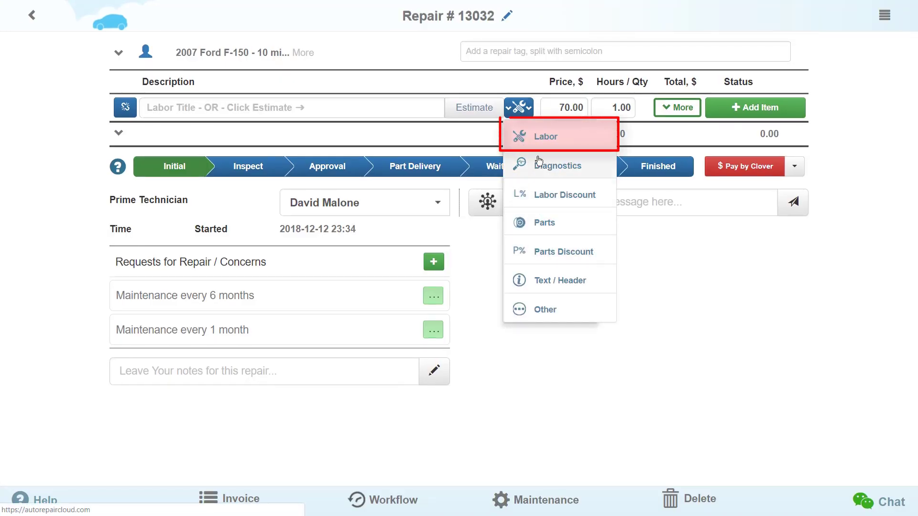
# Step: Set the new repair item's type to Labor, open its estimate catalog and expand the EEC services under Emission
pyautogui.click(540, 141)
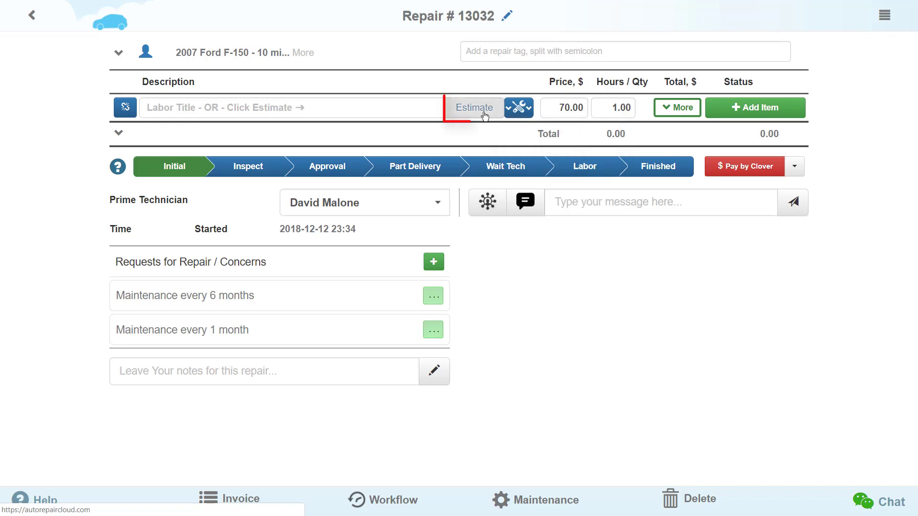
pyautogui.click(477, 109)
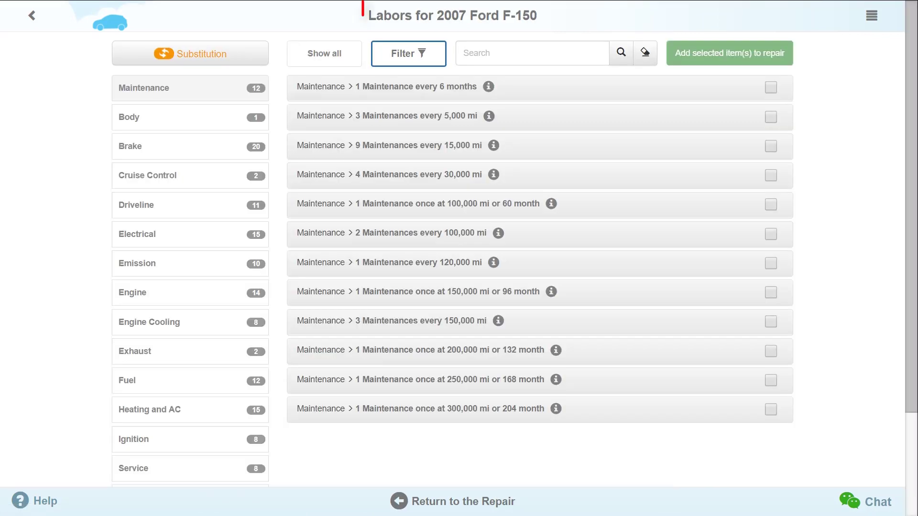
pyautogui.click(174, 264)
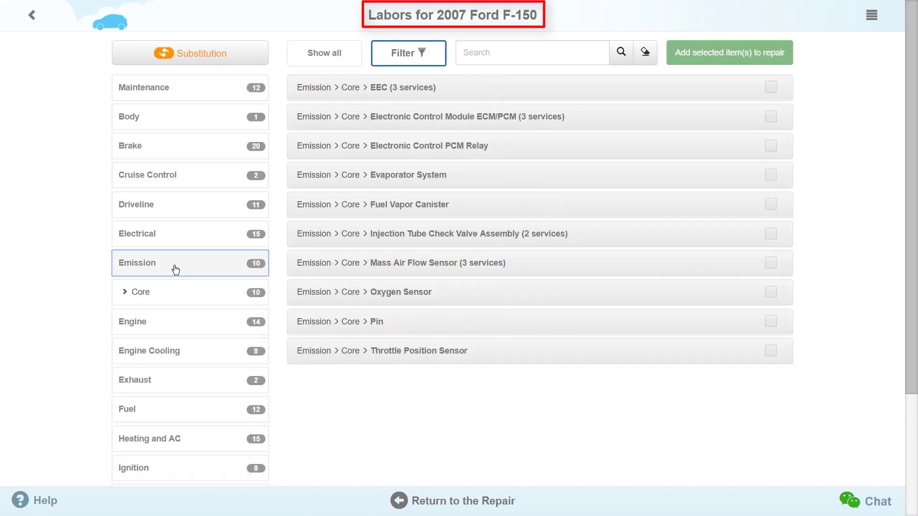
pyautogui.click(434, 88)
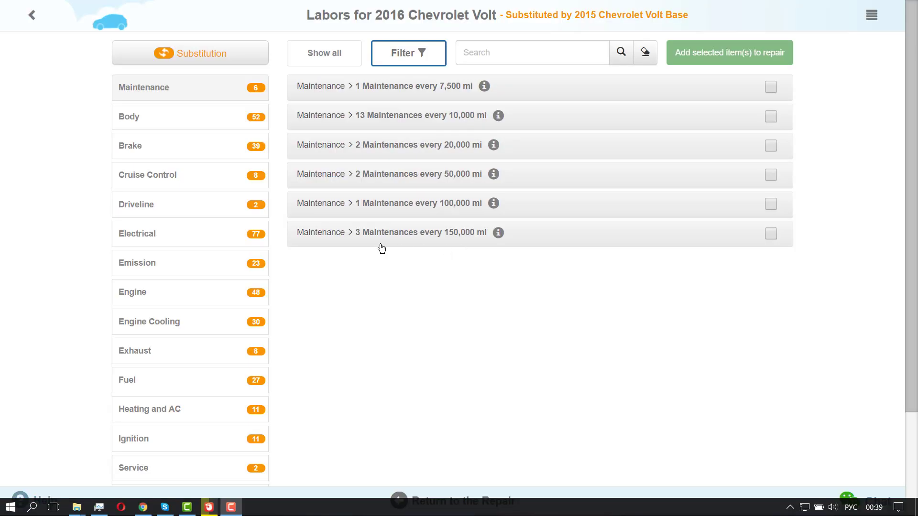
# Step: Browse the 2016 Chevrolet Volt's Electrical and Driveline labors and expand Axle Shaft to view its details
pyautogui.click(176, 234)
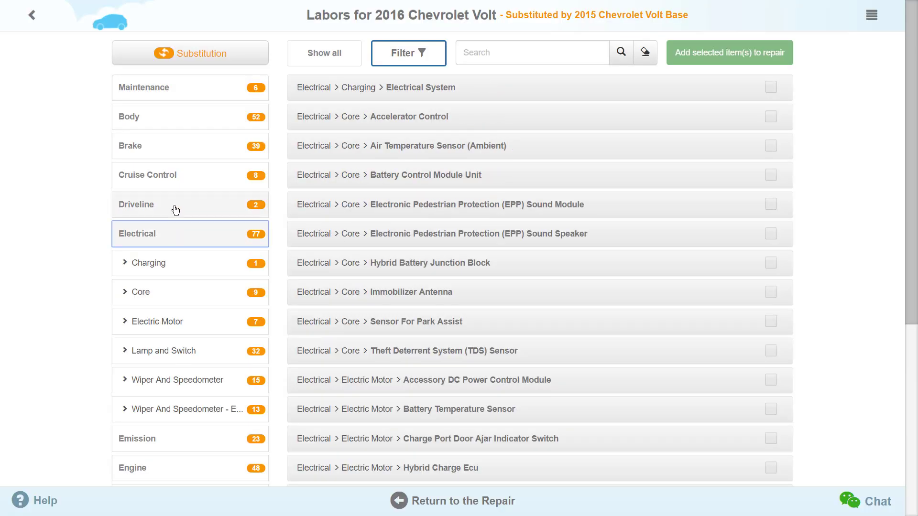
pyautogui.click(176, 208)
pyautogui.click(426, 90)
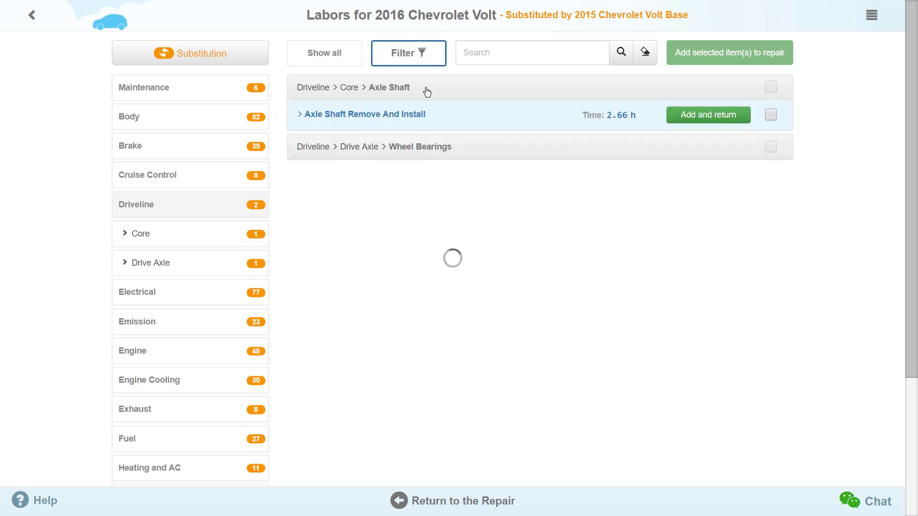
# Step: Substitute the 2014 Chevrolet Volt Base as the similar vehicle for the labor list
pyautogui.click(204, 55)
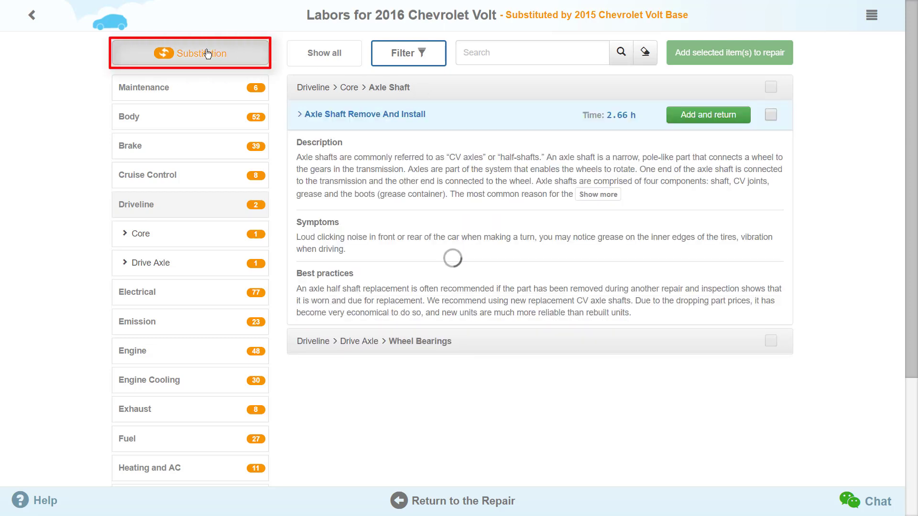
pyautogui.click(411, 135)
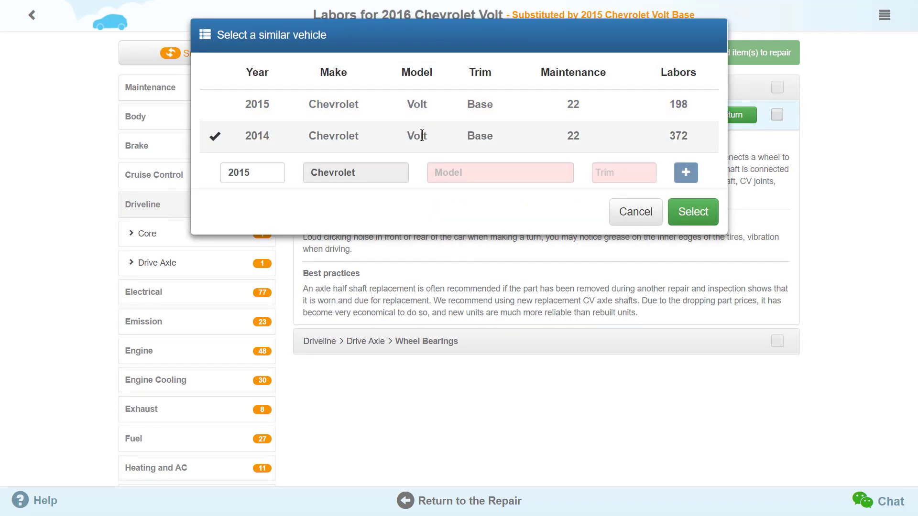
pyautogui.click(687, 219)
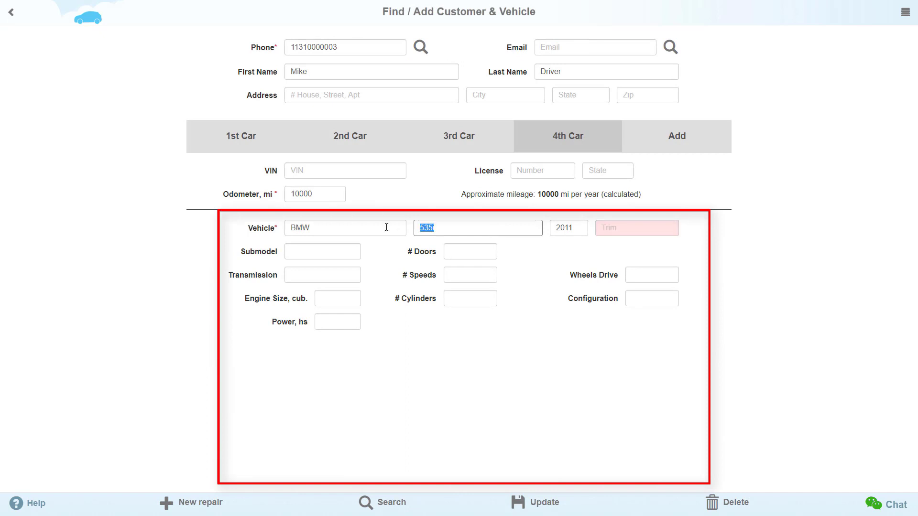
# Step: Set the 2011 BMW's model to 5 Series and pick a trim from the suggestions
pyautogui.write('5')
pyautogui.click(488, 244)
pyautogui.click(622, 229)
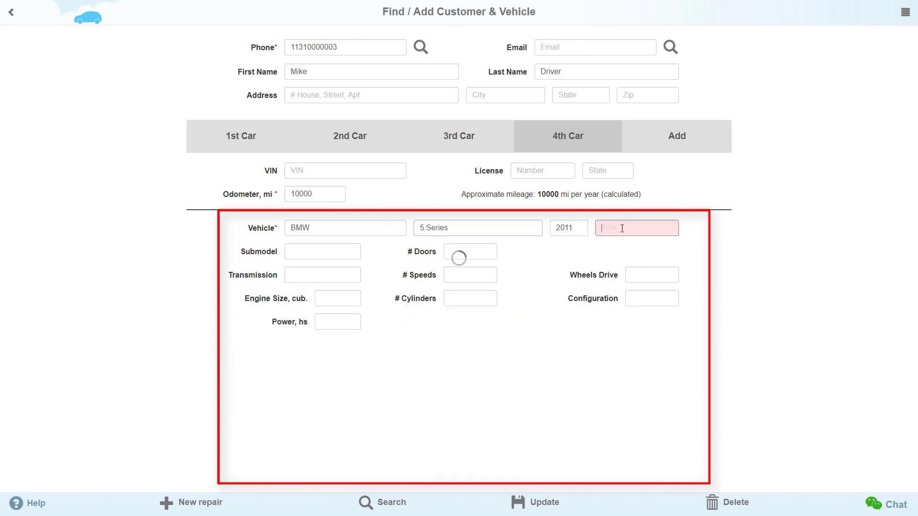
pyautogui.click(620, 245)
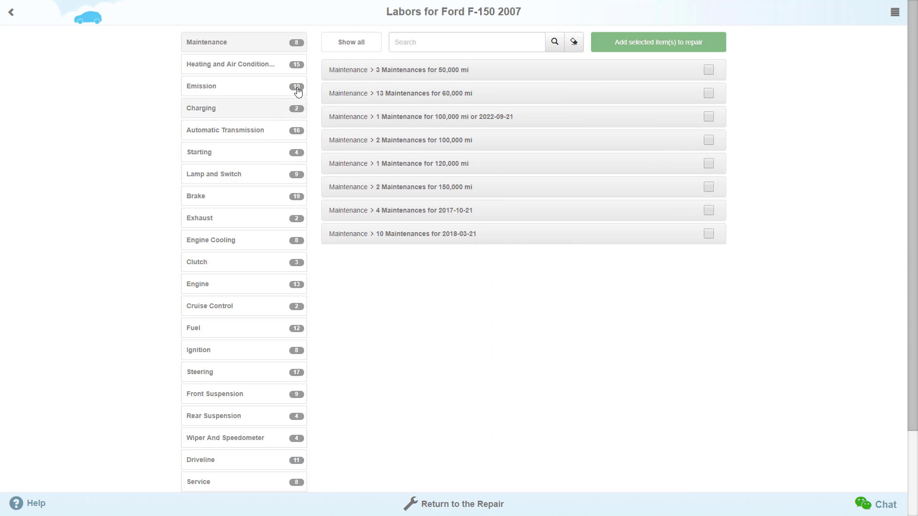
# Step: Expand the Ford F-150's Compressor Assembly labor under Heating and Air Conditioning, and set the labor estimate accuracy to 75% in the configuration
pyautogui.click(292, 63)
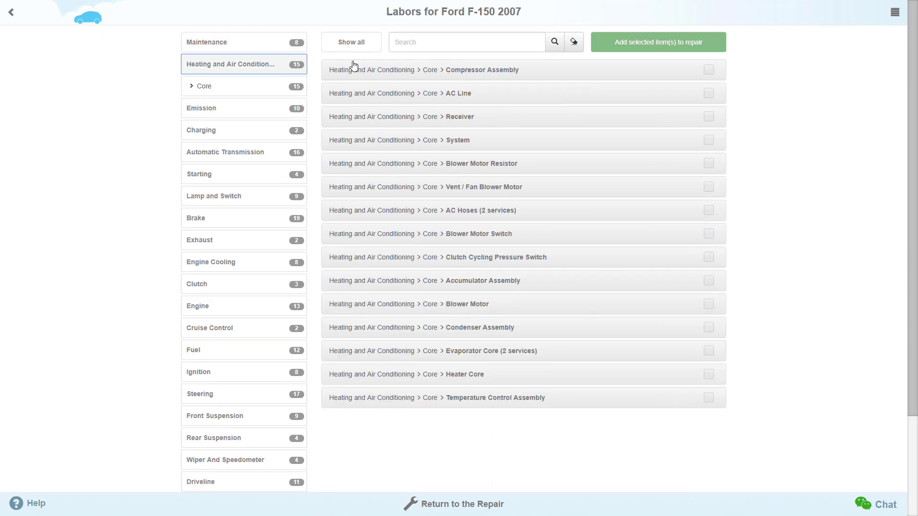
pyautogui.click(381, 70)
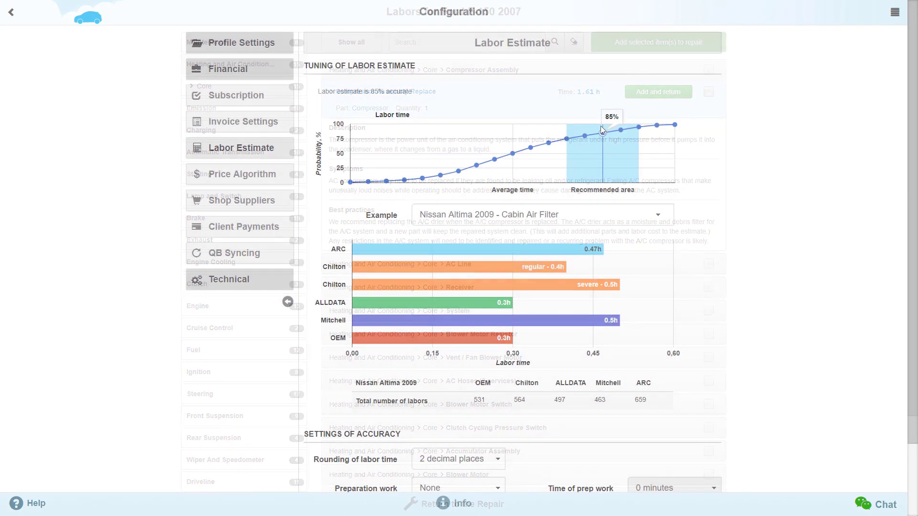
pyautogui.click(568, 141)
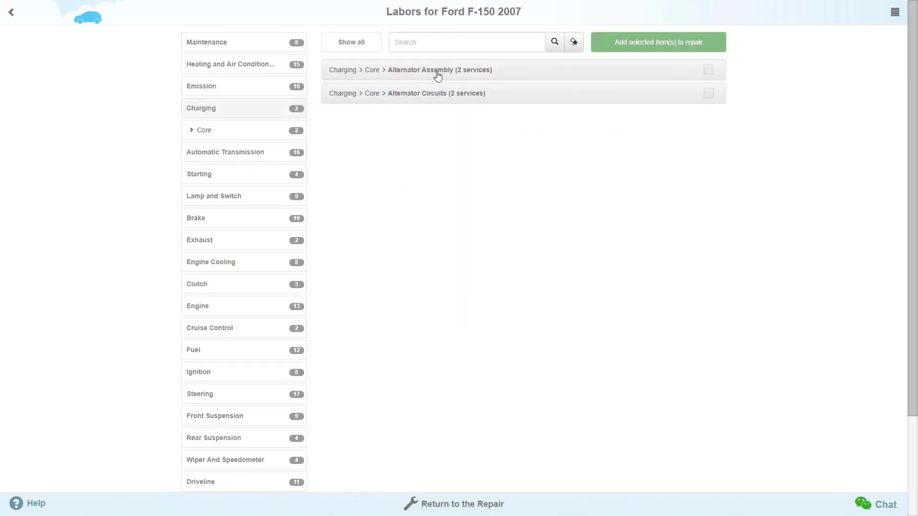
# Step: Add both Alternator Assembly services, the standard replacement and the one With Dual Thermactor Pumps, to the Ford F-150 repair
pyautogui.click(437, 76)
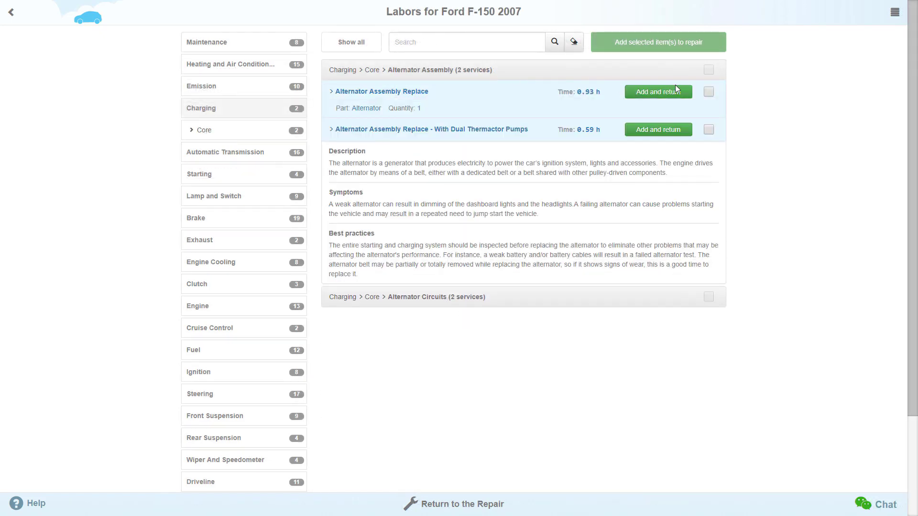
pyautogui.click(708, 92)
pyautogui.click(709, 130)
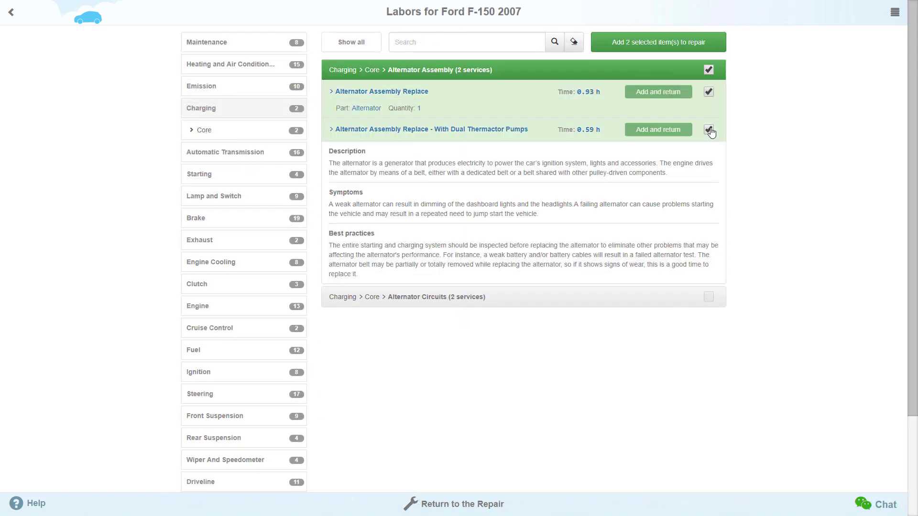
pyautogui.click(670, 43)
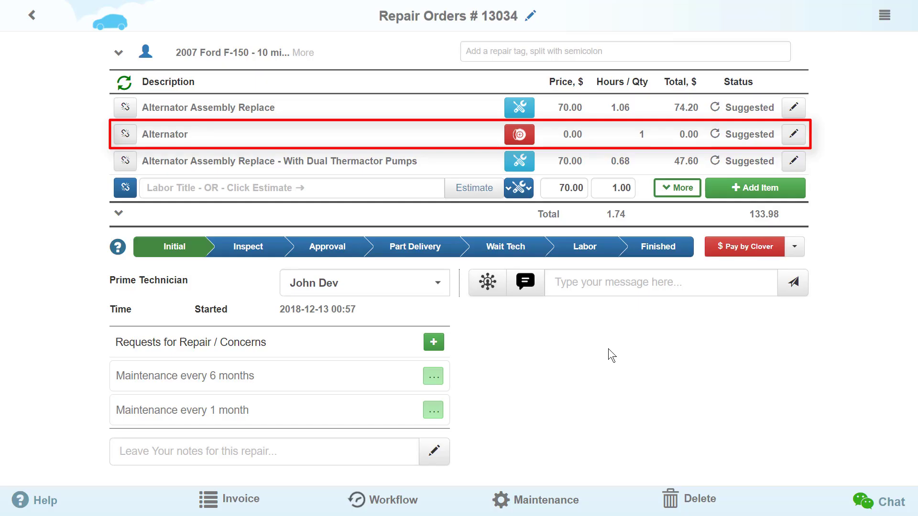
# Step: Rename the suggested Alternator part as Alternator Bosch AK7608, set its price to 86, and save the item
pyautogui.click(794, 134)
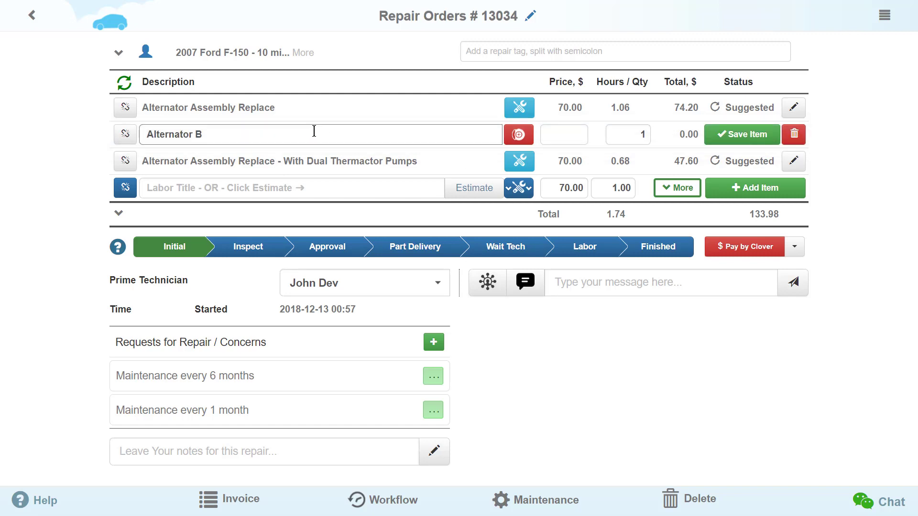
pyautogui.write('osch AK7608')
pyautogui.click(569, 142)
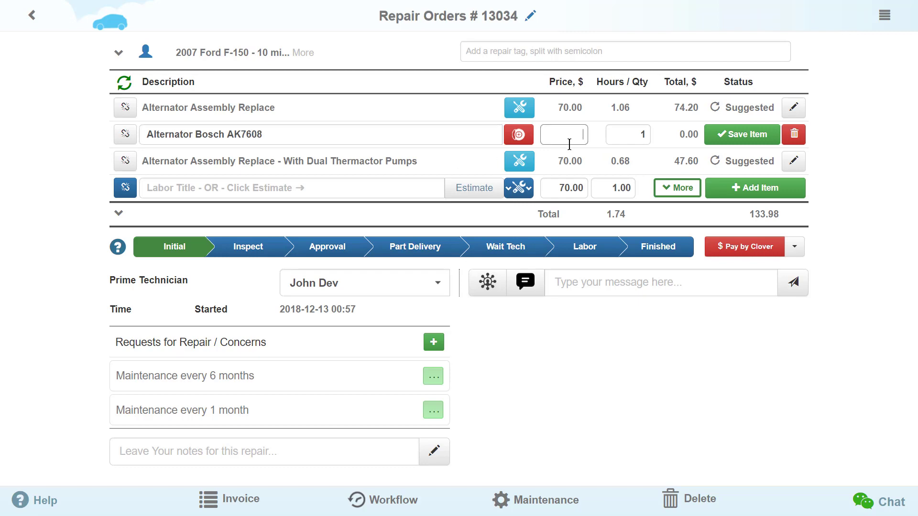
pyautogui.write('86')
pyautogui.click(741, 137)
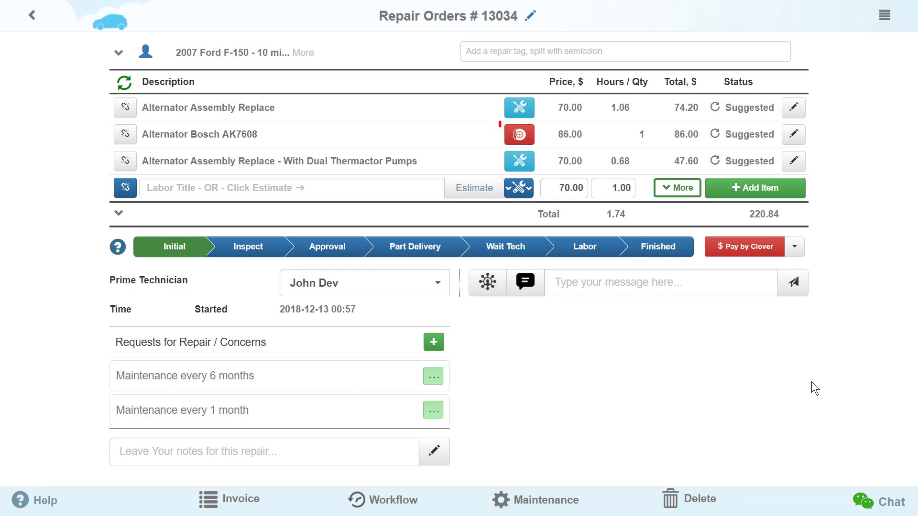
# Step: Select the USA Industries 8318 alternator from the Discount supplier for the part item, and save its order to the repair
pyautogui.click(528, 133)
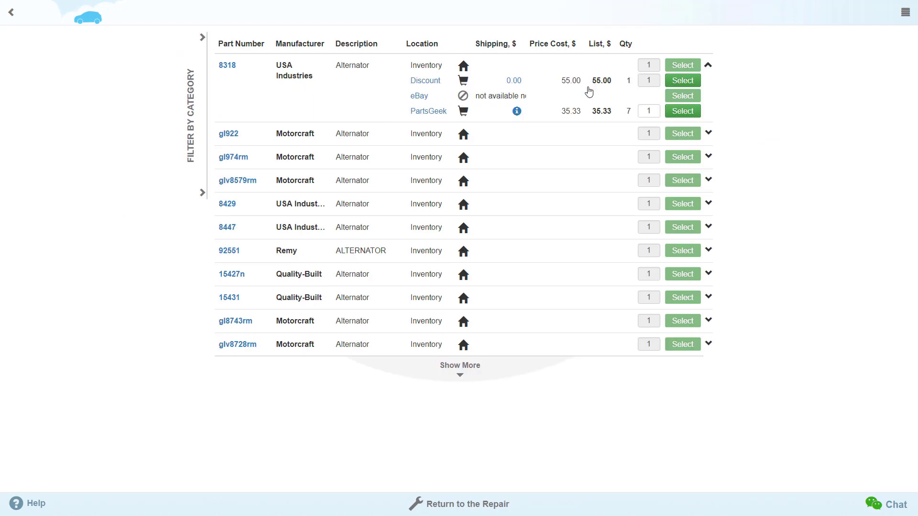
pyautogui.click(675, 82)
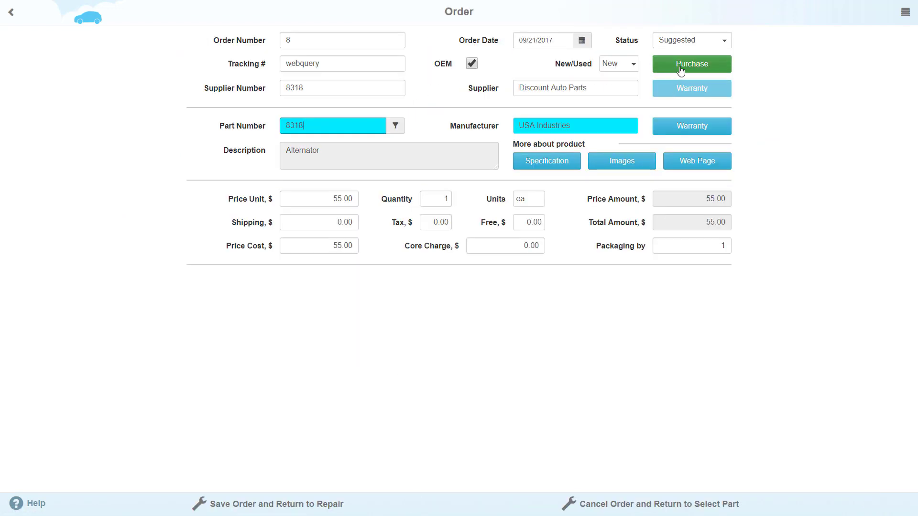
pyautogui.click(267, 504)
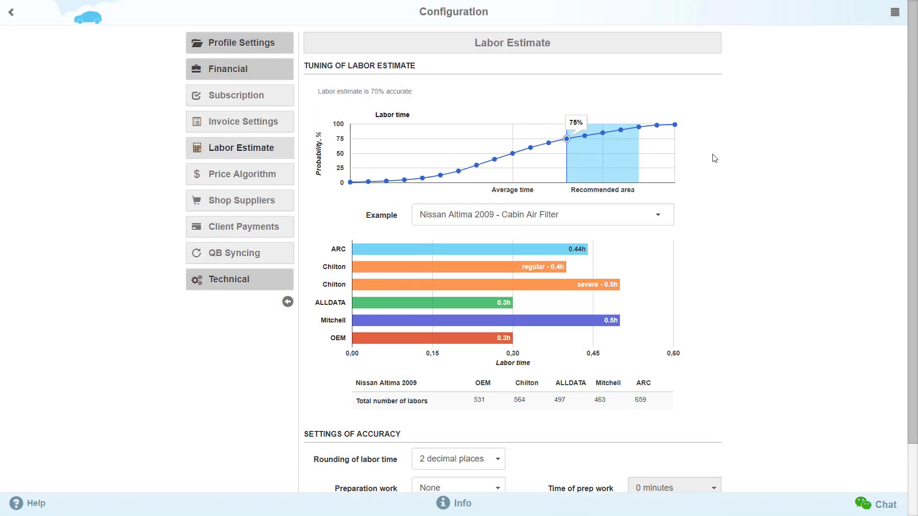
# Step: Enable OEM labor time in the labor estimate settings, and expand the Ford F-150's Compressor Assembly labor under Heating and Air Conditioning
pyautogui.scroll(-2, 715, 158)
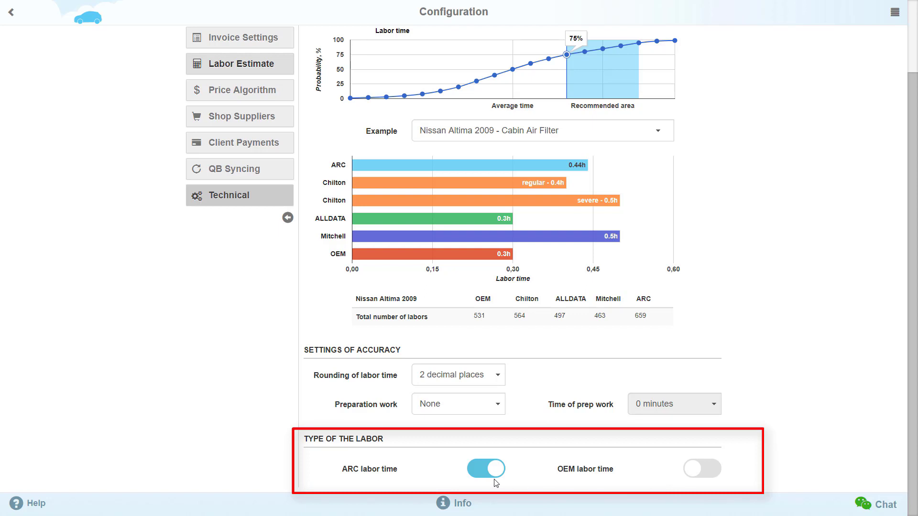
pyautogui.click(703, 470)
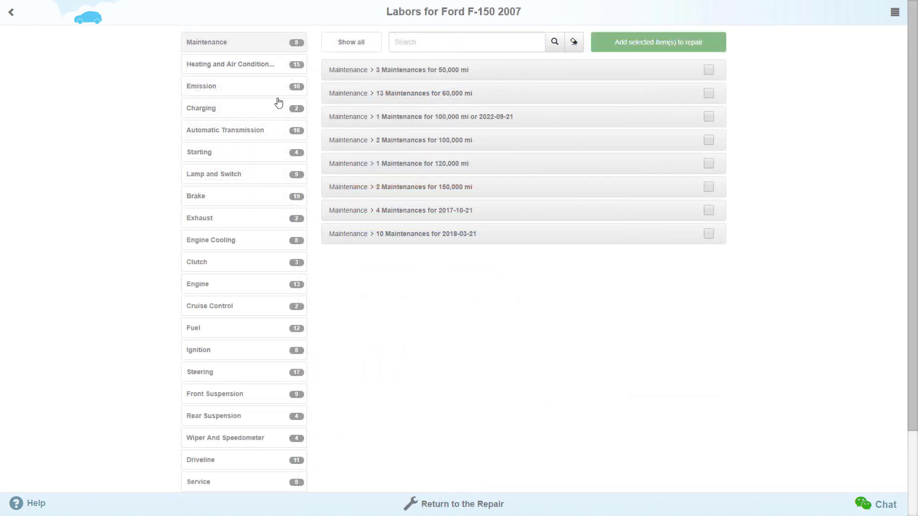
pyautogui.click(247, 68)
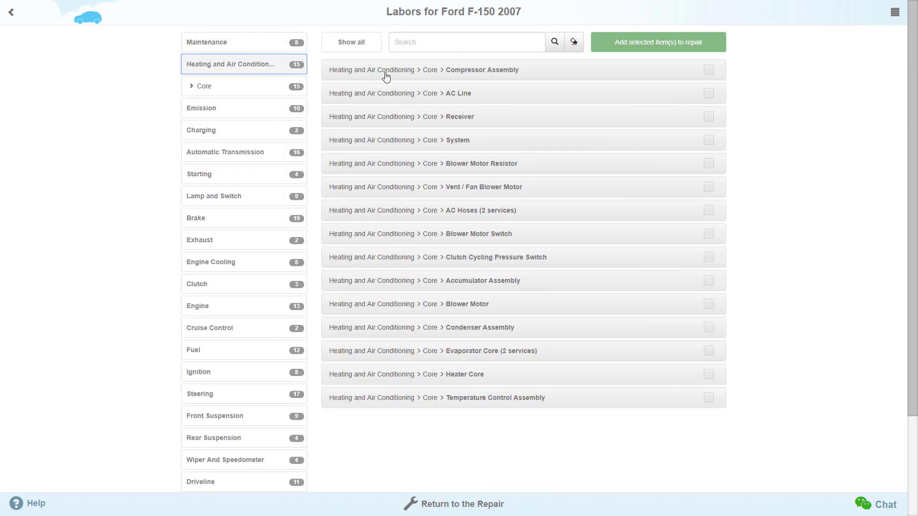
pyautogui.click(400, 76)
pyautogui.moveTo(607, 97)
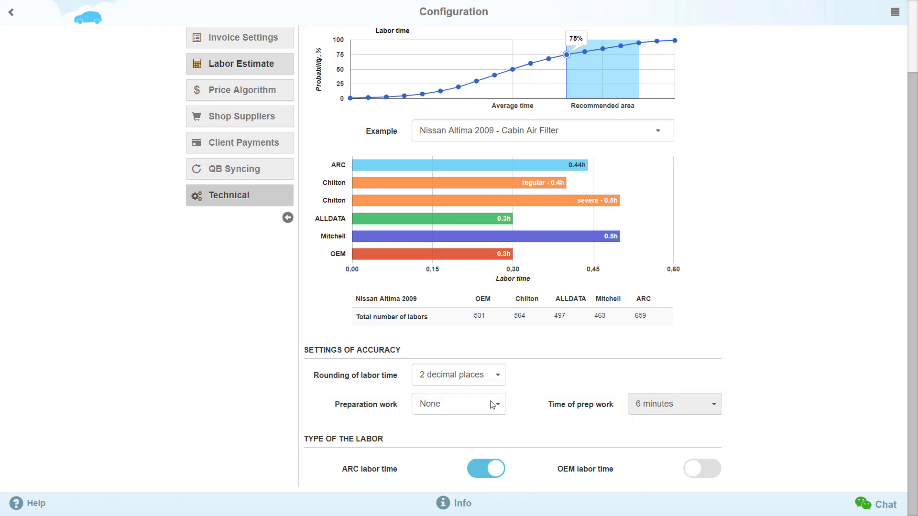
# Step: Set preparation work to Add as new labor item, and add the Ford F-150's Mass Air Flow Sensor Replace labor to the repair
pyautogui.click(492, 405)
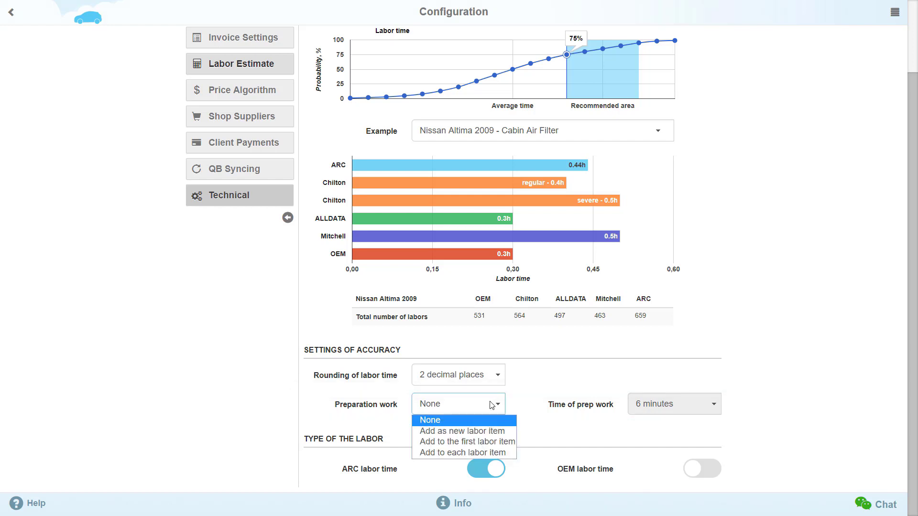
pyautogui.click(483, 431)
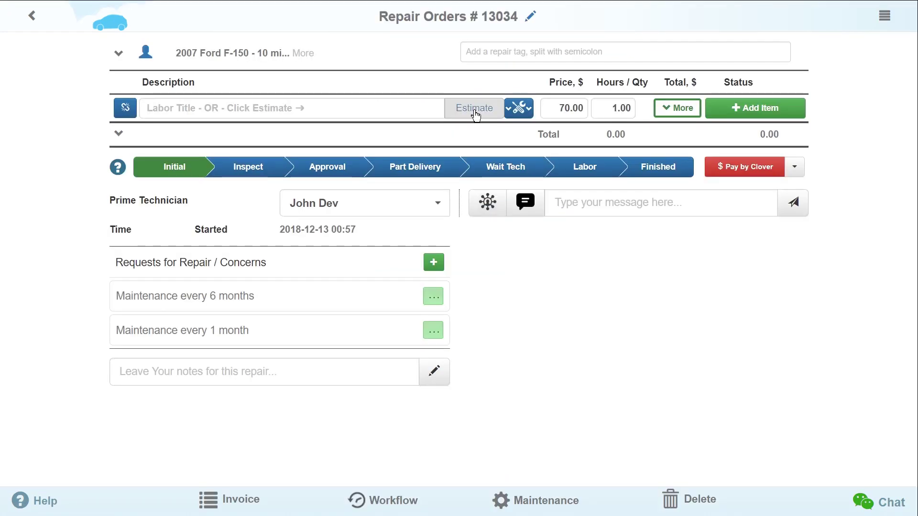
pyautogui.click(474, 110)
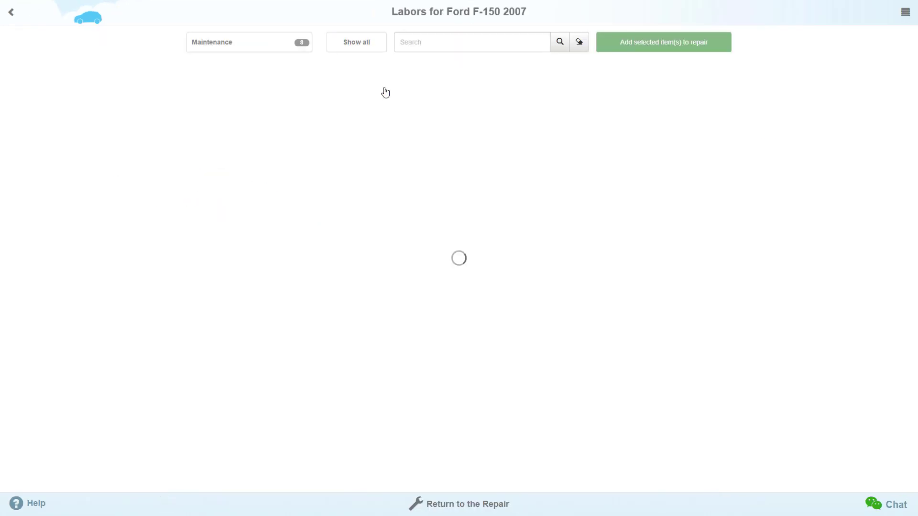
pyautogui.click(287, 86)
pyautogui.click(396, 72)
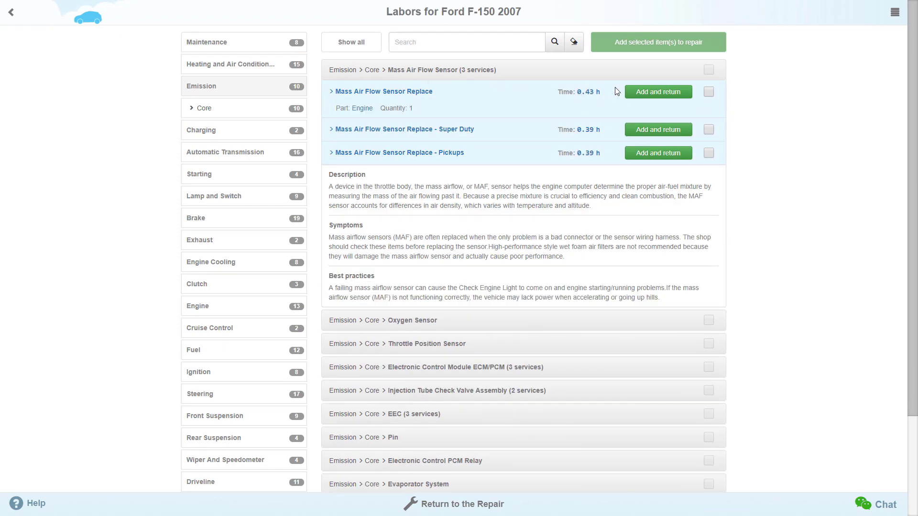
pyautogui.click(640, 92)
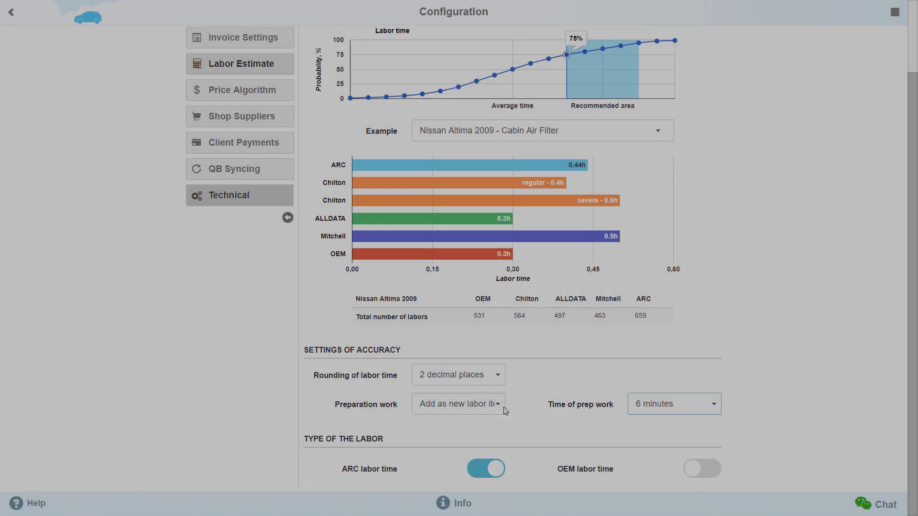
# Step: Set preparation work to Add to the first labor item, and add the Emission labor Mass Air Flow Sensor Replace to the repair
pyautogui.click(497, 405)
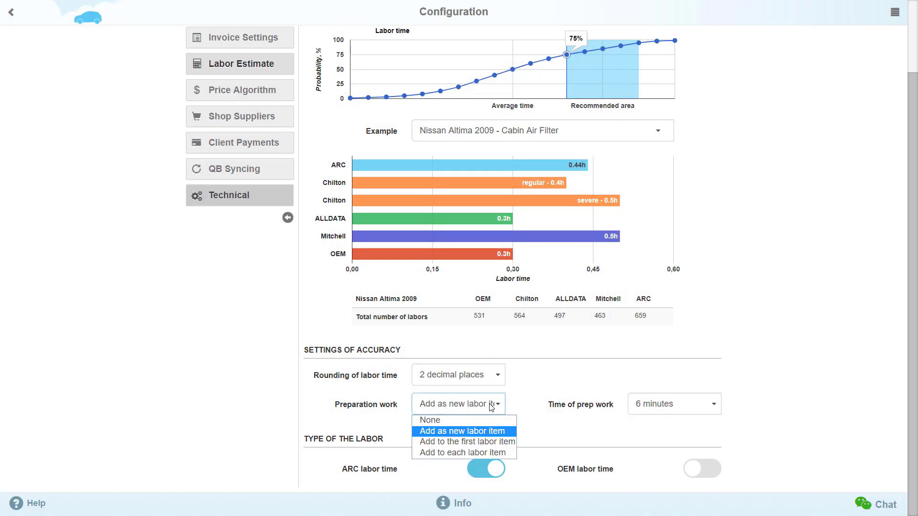
pyautogui.click(471, 440)
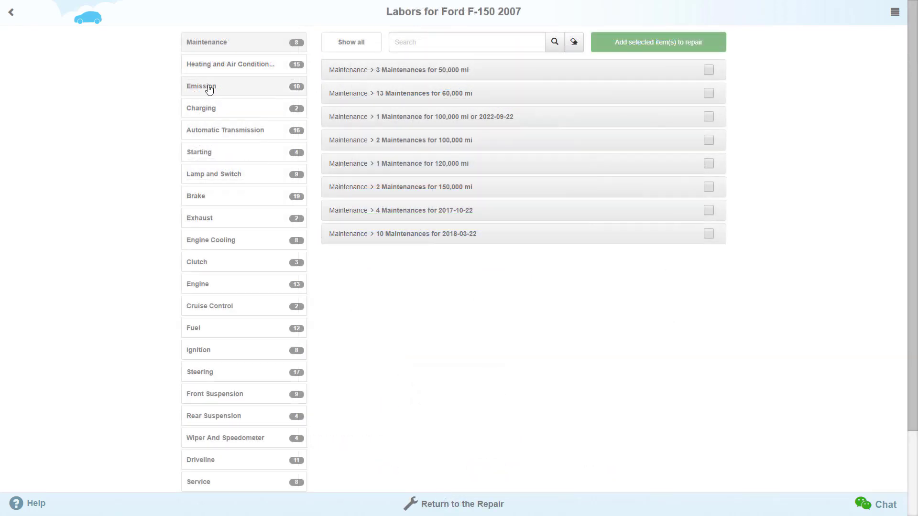
pyautogui.click(209, 89)
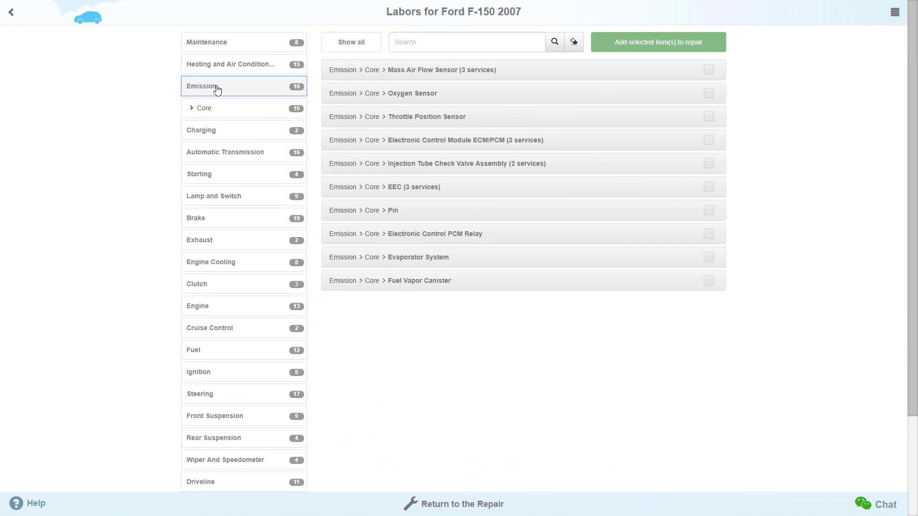
pyautogui.click(400, 72)
pyautogui.click(658, 91)
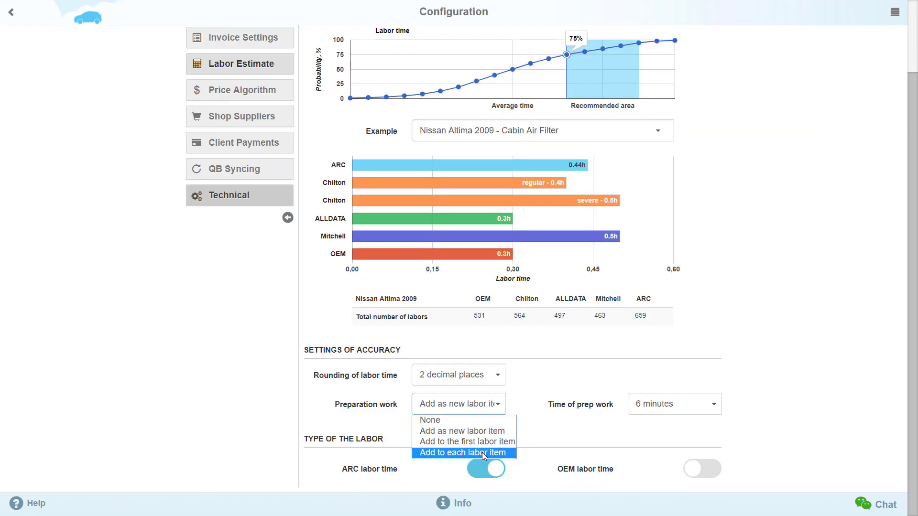
# Step: Set preparation work to Add to each labor item, and add the Charging labor Alternator Assembly Replace to the repair
pyautogui.click(483, 452)
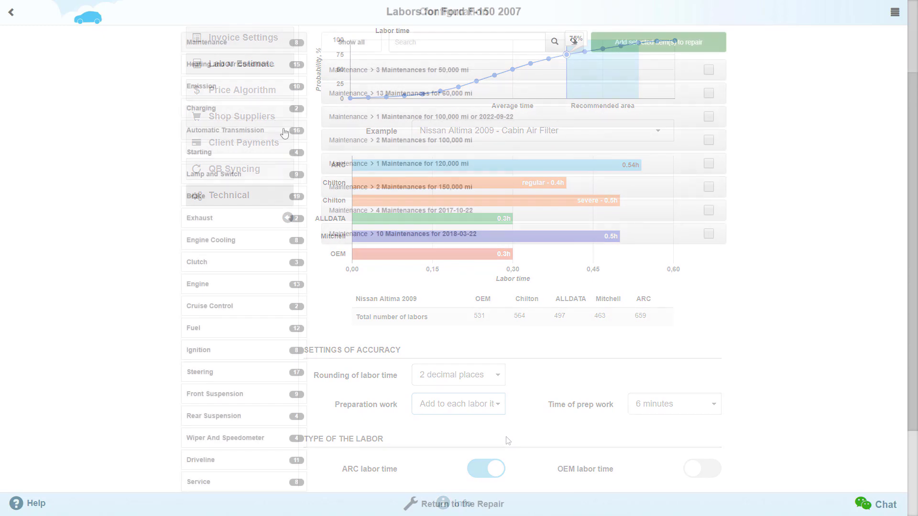
pyautogui.click(409, 80)
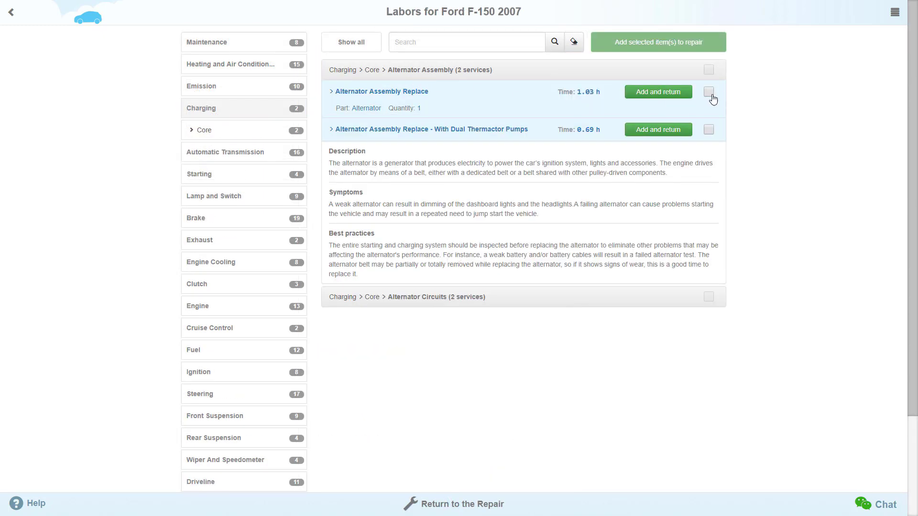
pyautogui.click(709, 93)
pyautogui.click(658, 42)
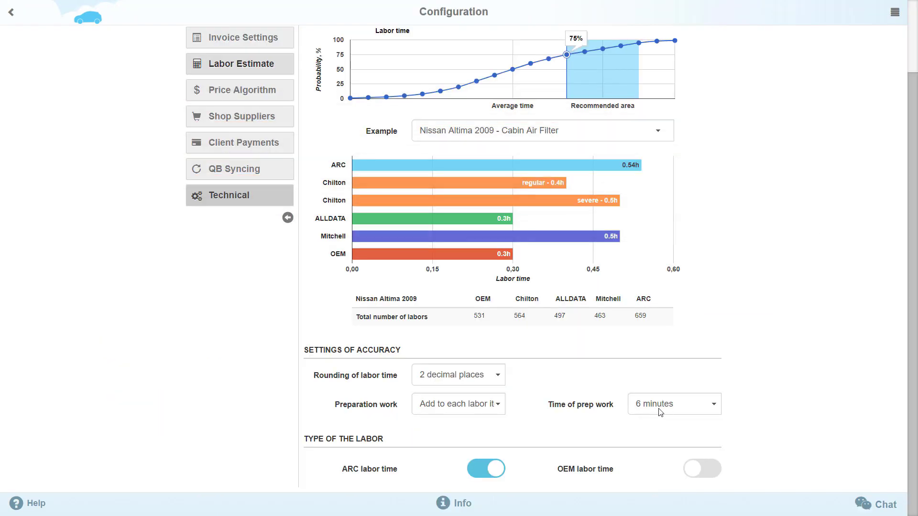
# Step: Set the time of prep work to 18 minutes in the labor estimate accuracy settings
pyautogui.click(674, 406)
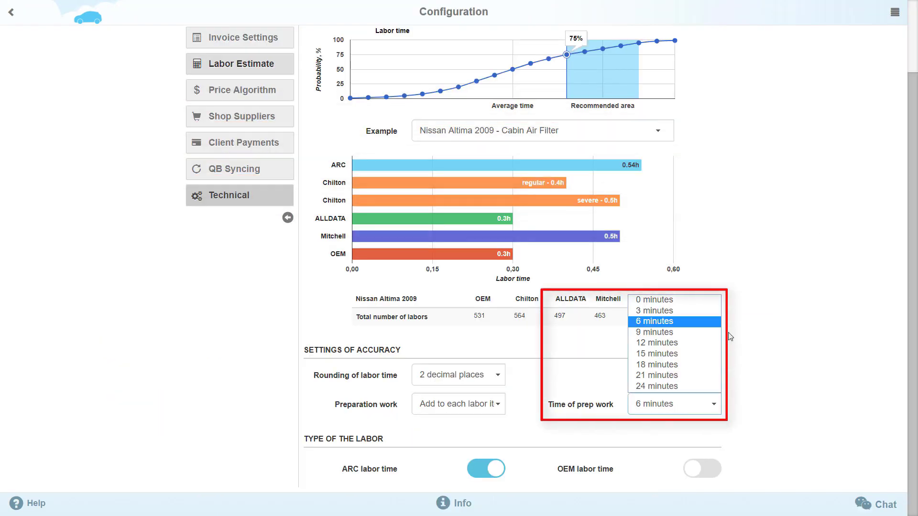
pyautogui.click(682, 365)
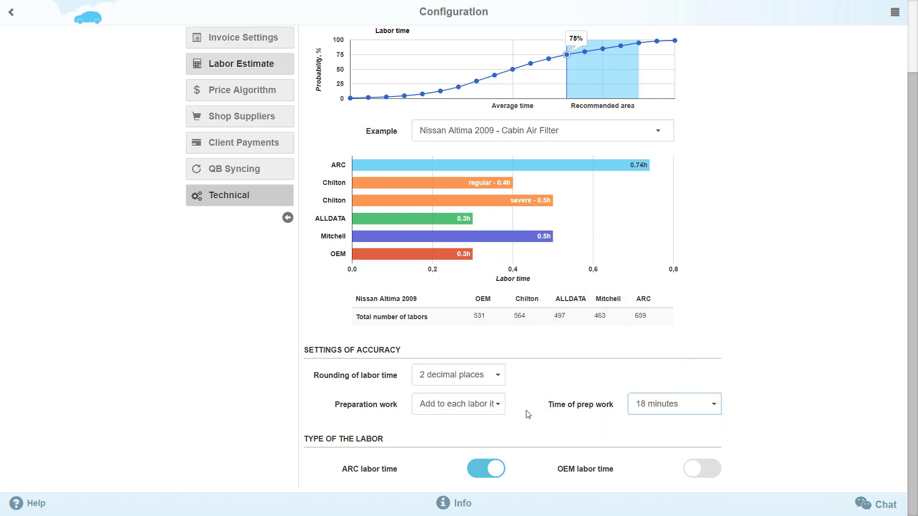
# Step: Switch the rounding of labor time to 1 decimal place and back to 2 decimal places
pyautogui.click(499, 375)
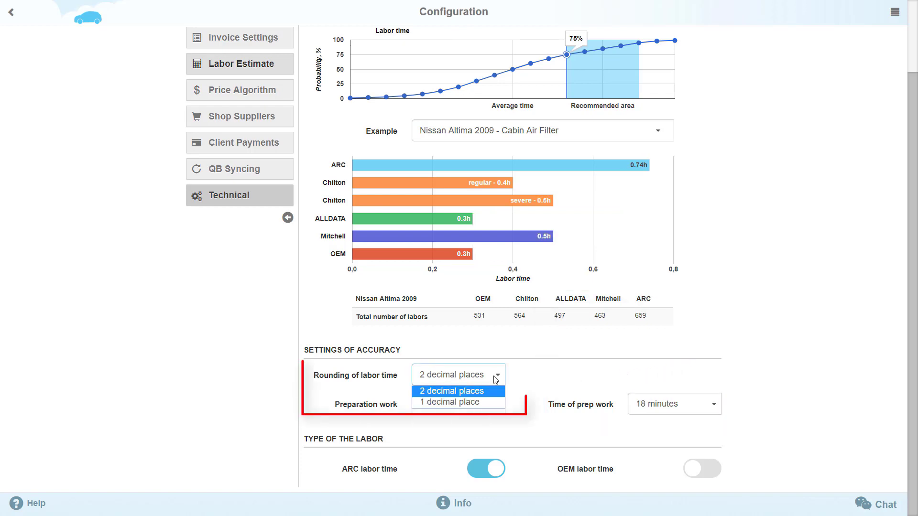
pyautogui.click(483, 402)
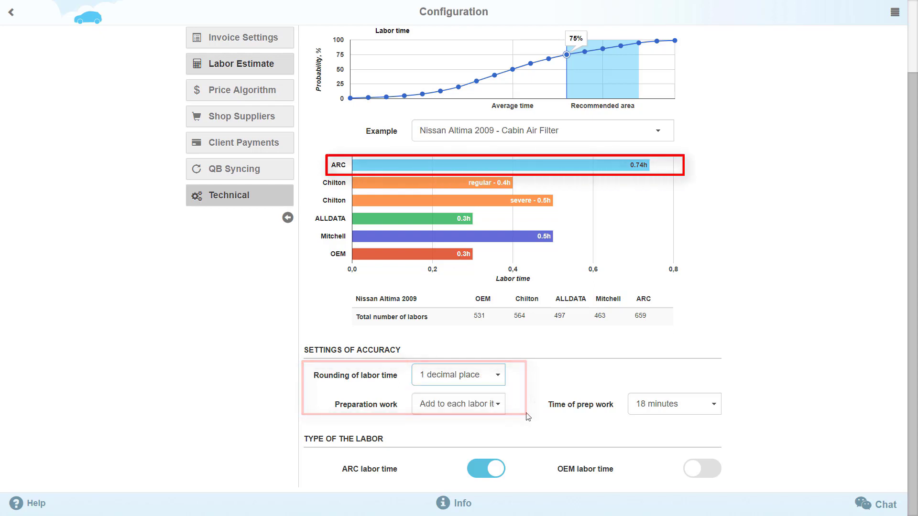
pyautogui.click(496, 376)
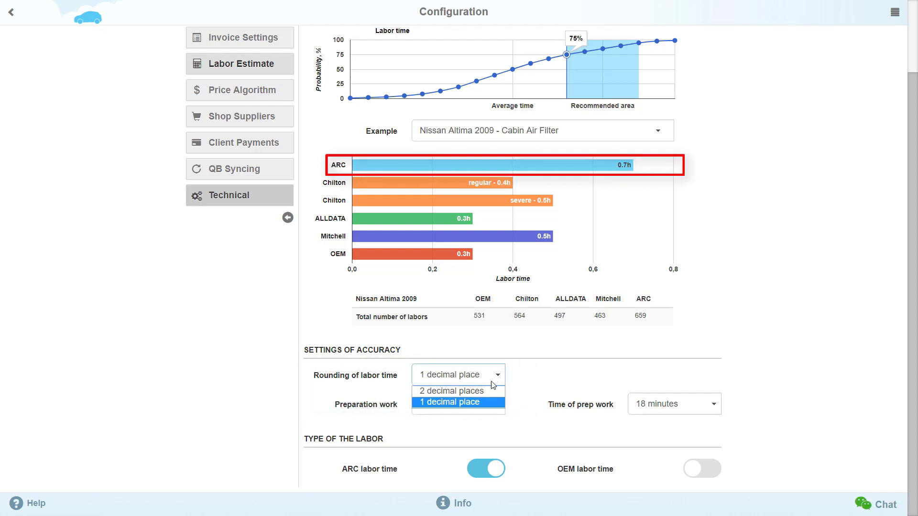
pyautogui.click(489, 394)
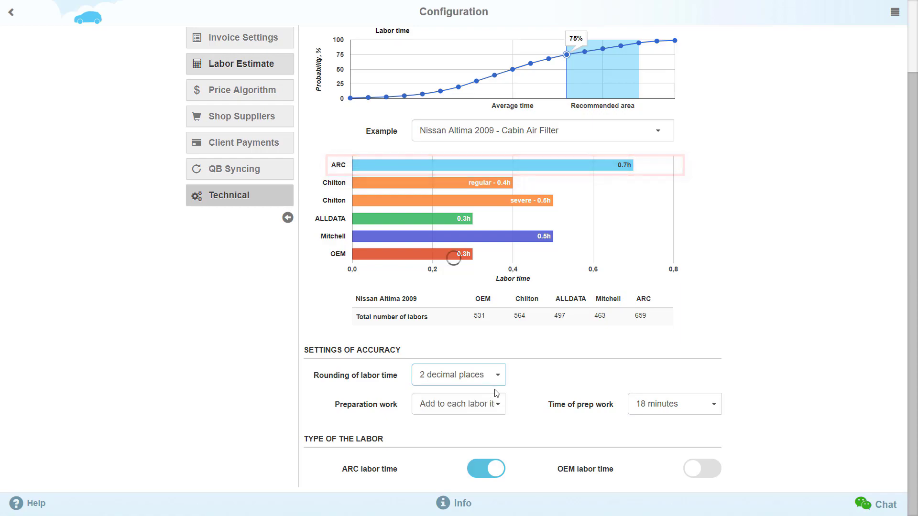